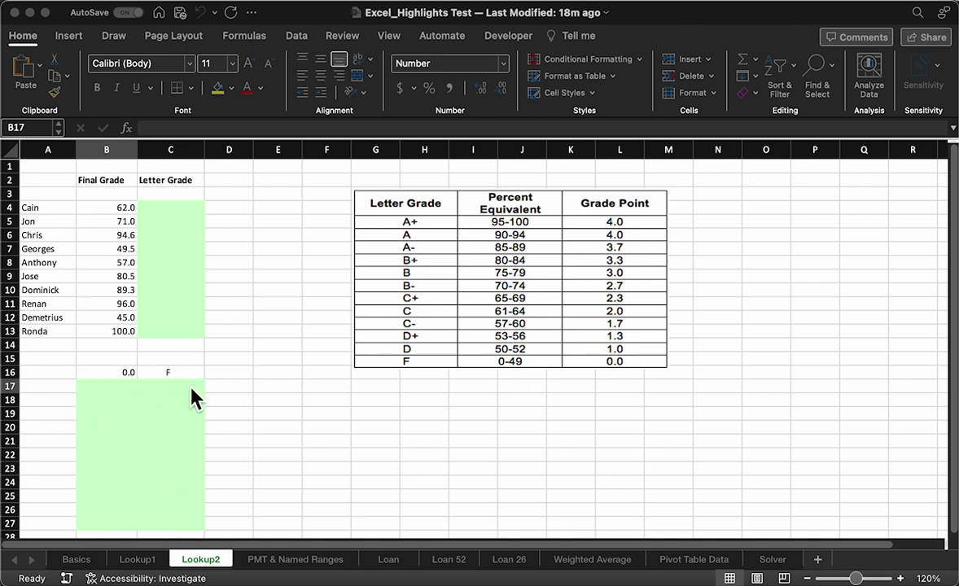
Enter the grade cut-offs 49.5, 52.5 and 54.5 in cells B17 to B19, below the 0.0 cut-off
{"action": "left_click", "coordinate": [118, 399]}
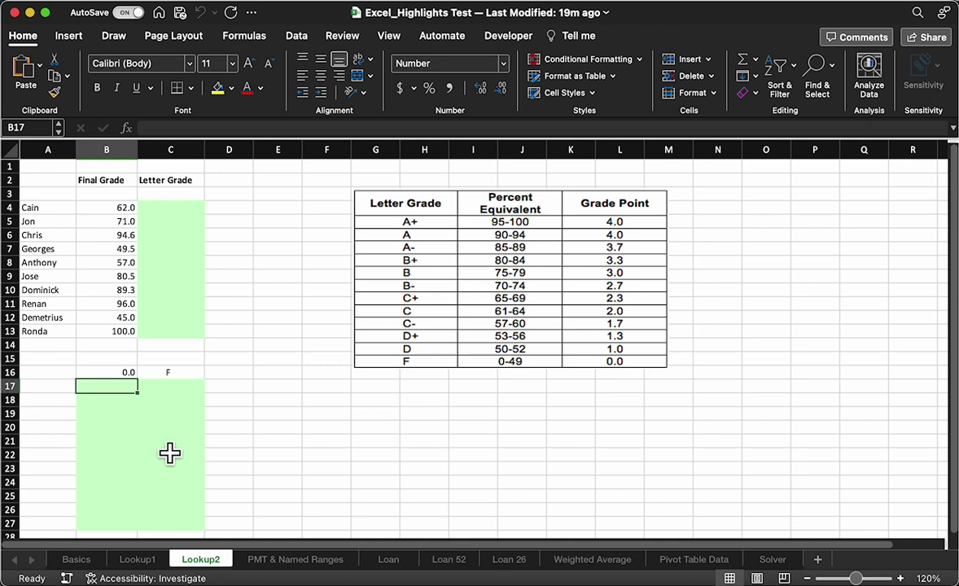
{"action": "type", "text": "49.5"}
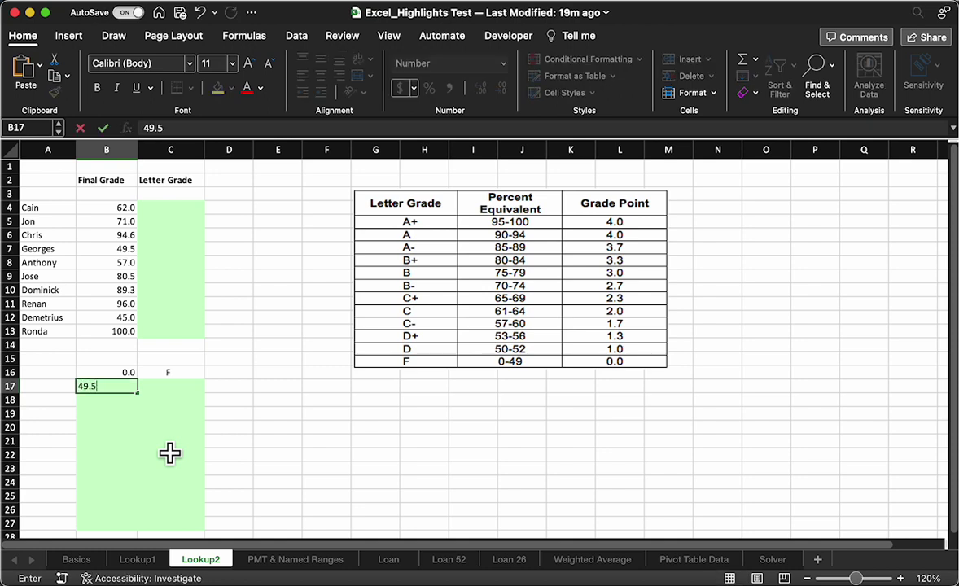
{"action": "key", "text": "Return"}
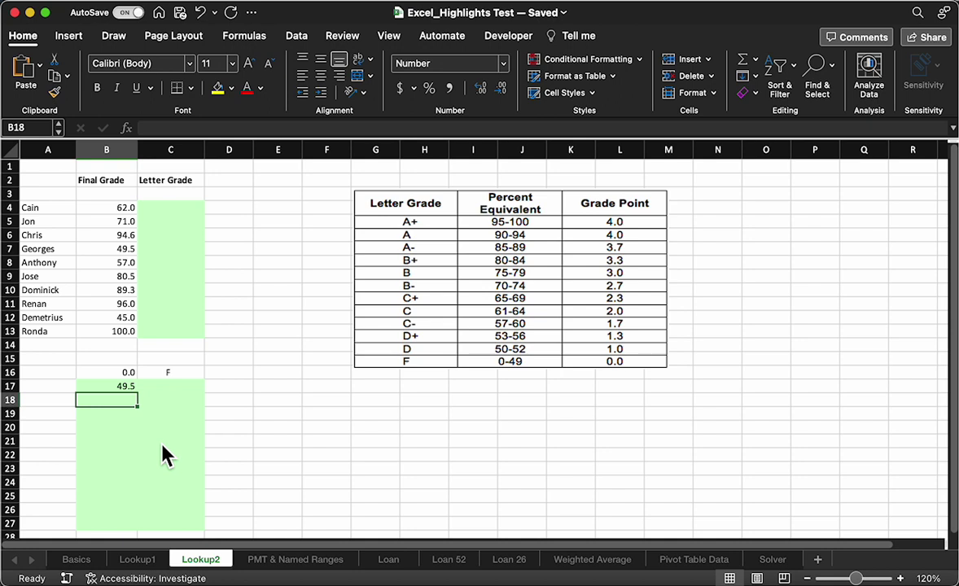
{"action": "type", "text": "52.5"}
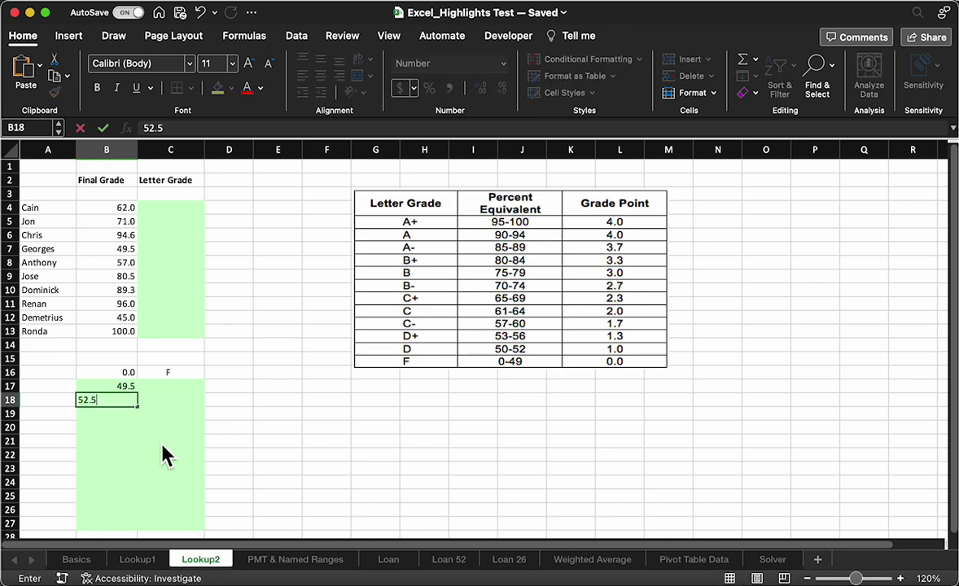
{"action": "key", "text": "Return"}
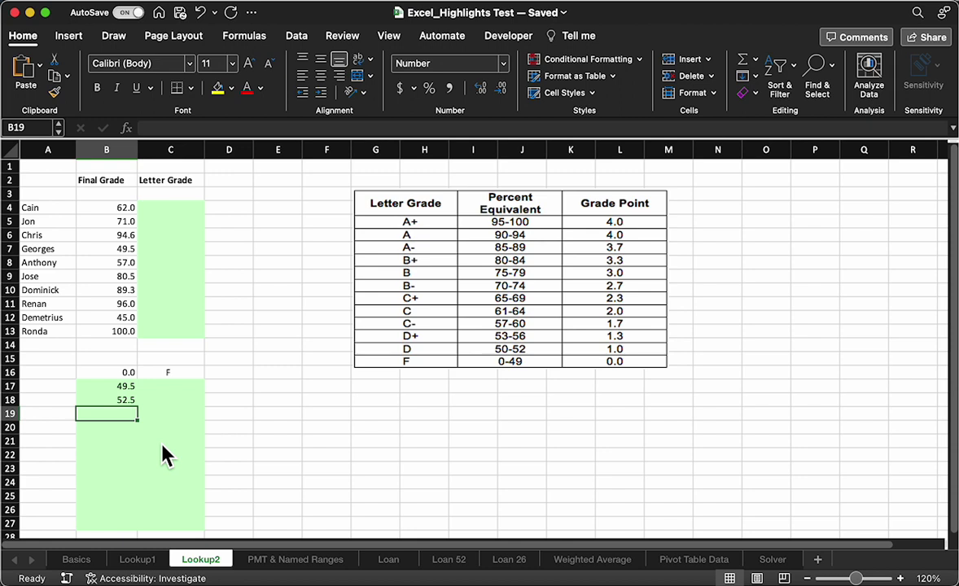
{"action": "type", "text": "54.5"}
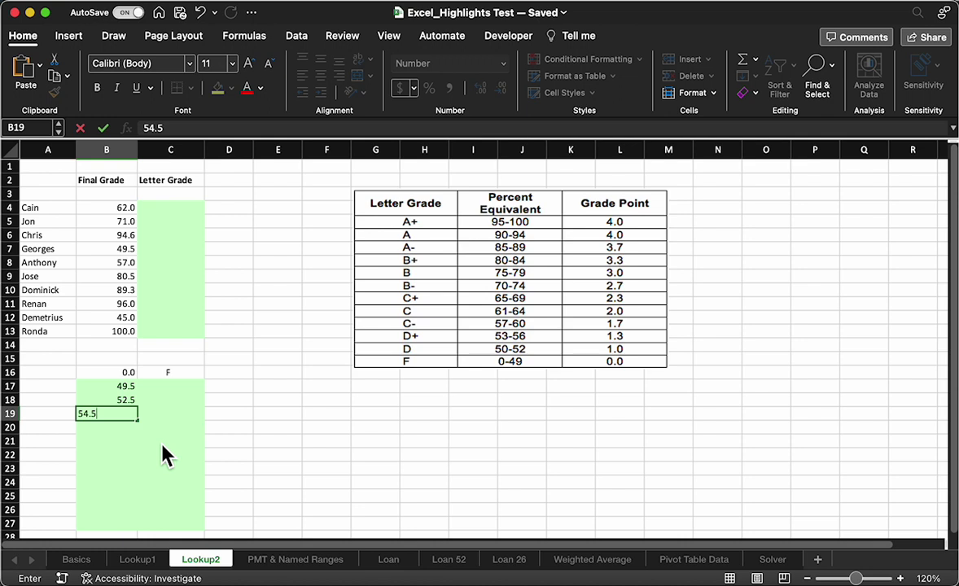
{"action": "key", "text": "Return"}
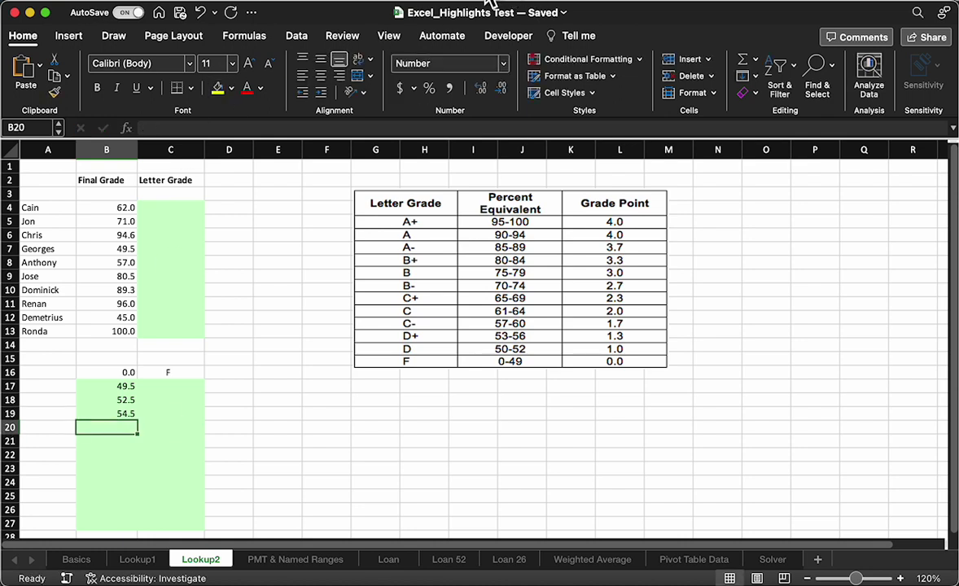
{"action": "left_click", "coordinate": [462, 4]}
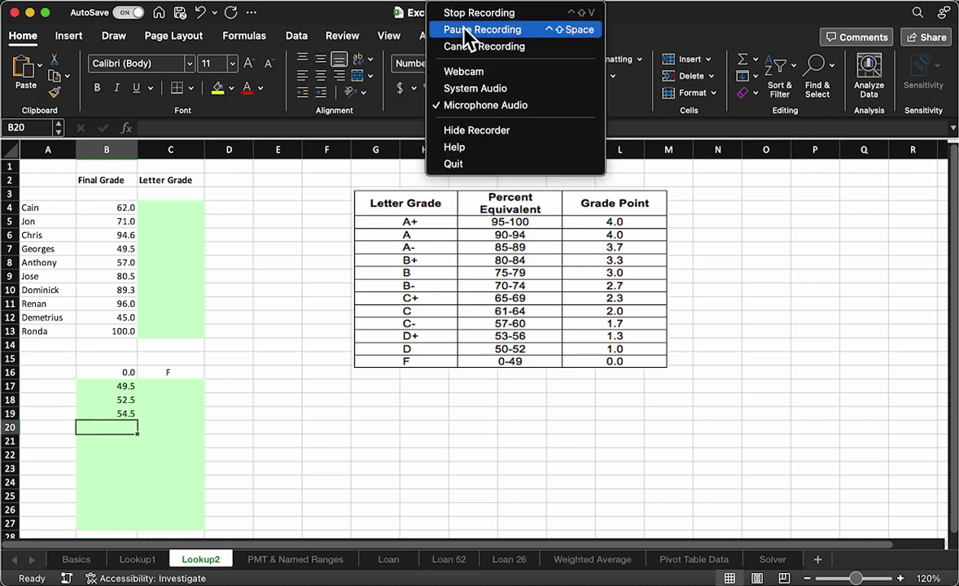
{"action": "left_click", "coordinate": [480, 30]}
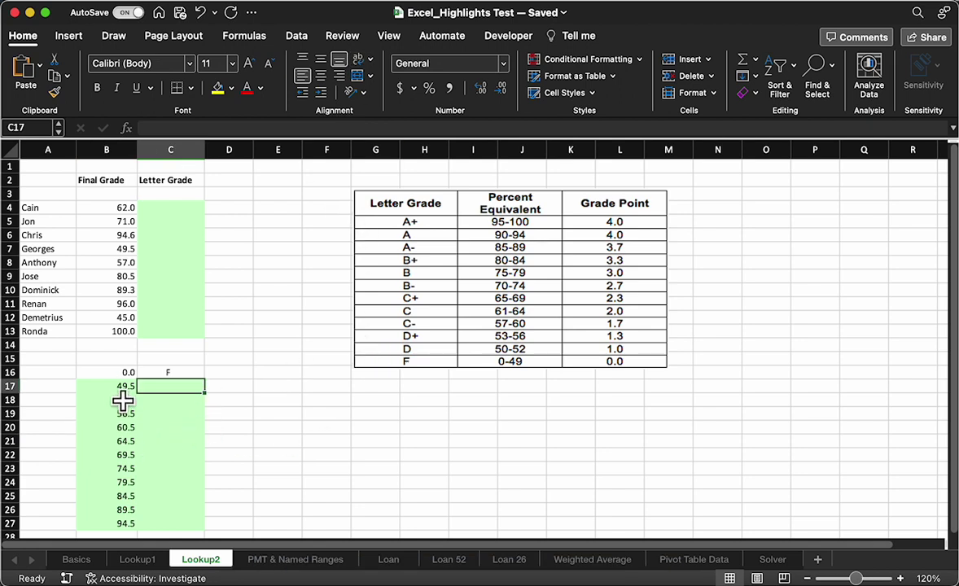
Enter the letter grades D, D+ and C- in cells C17 to C19 beside their cut-offs
{"action": "left_click_drag", "start_coordinate": [122, 386], "coordinate": [121, 435]}
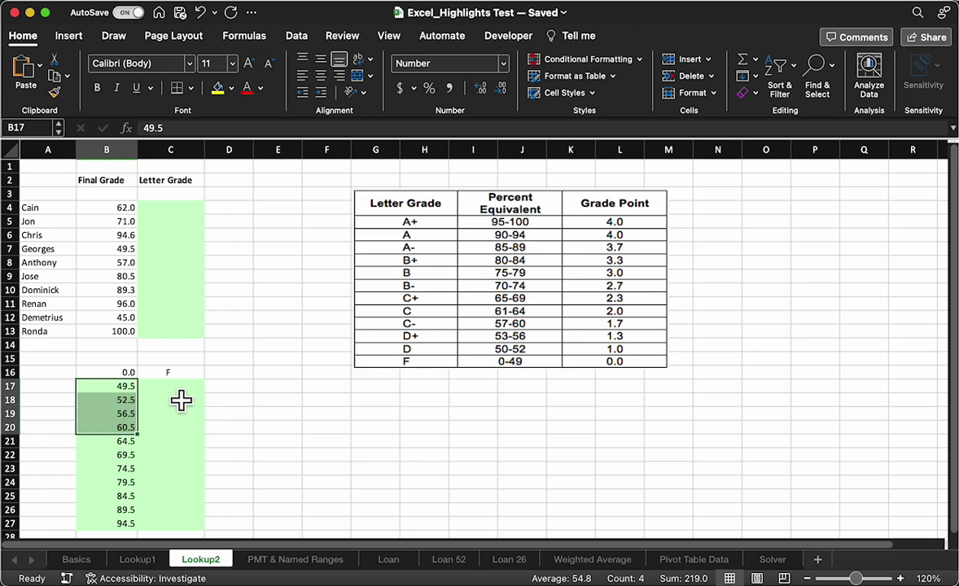
{"action": "key", "text": "Right"}
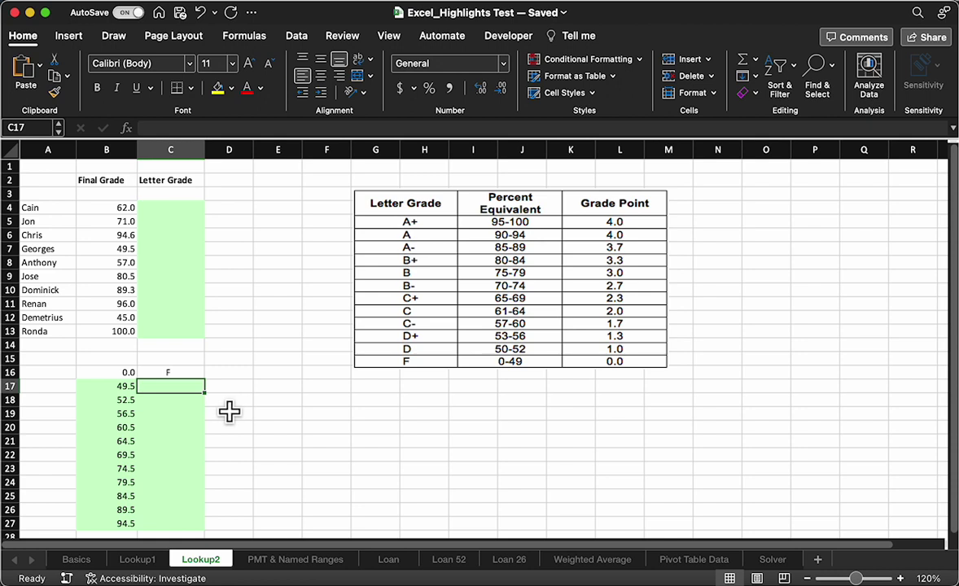
{"action": "type", "text": "D"}
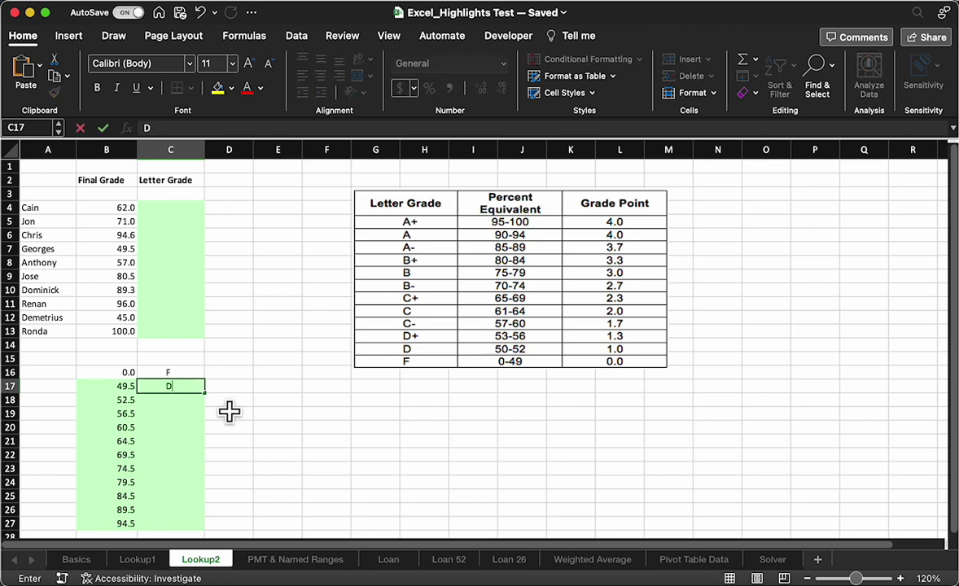
{"action": "key", "text": "Return"}
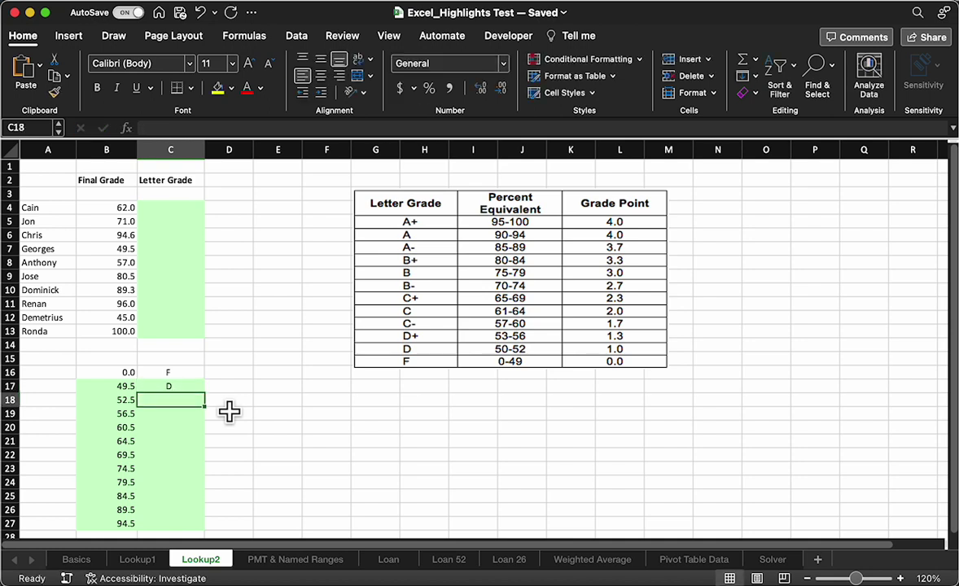
{"action": "type", "text": "D+"}
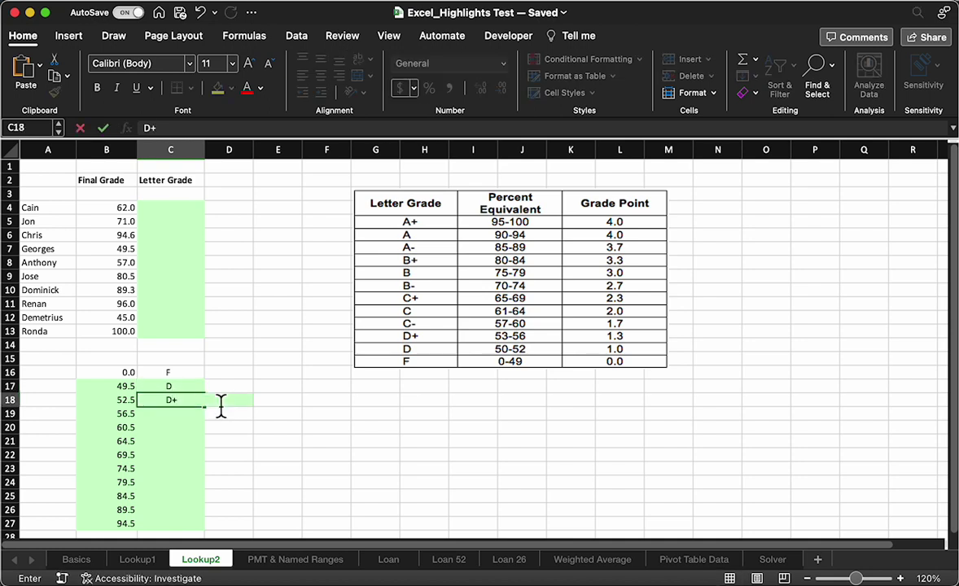
{"action": "key", "text": "Return"}
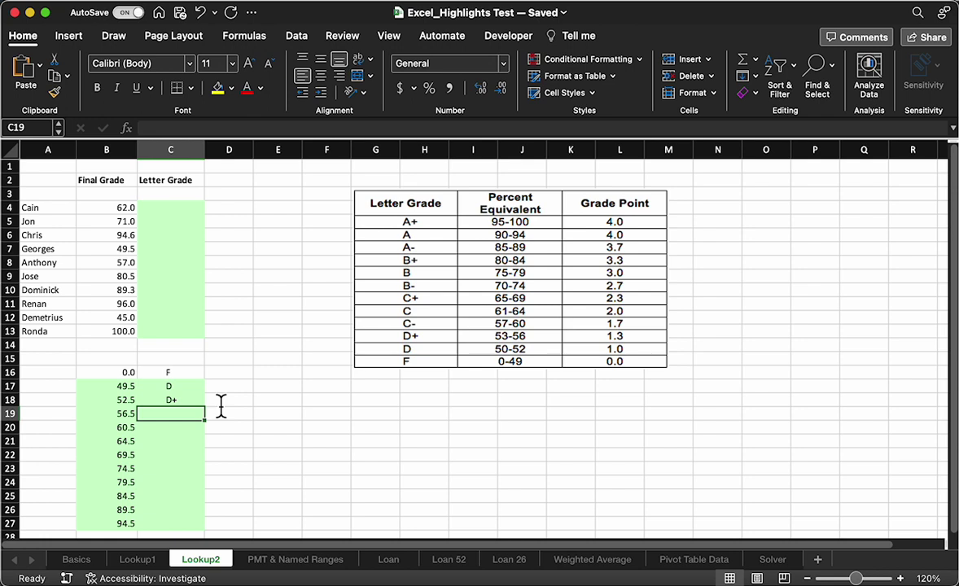
{"action": "type", "text": "C-"}
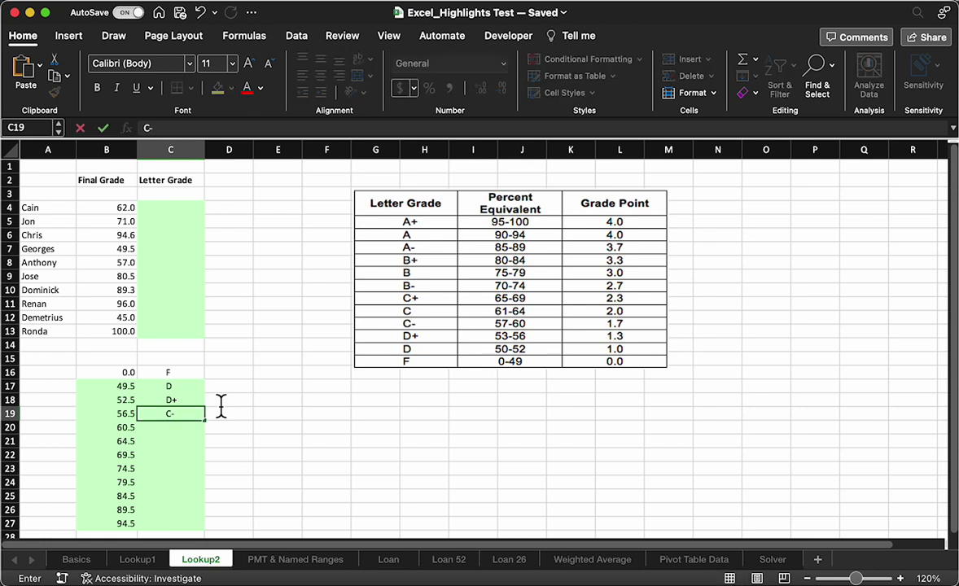
{"action": "key", "text": "Return"}
Continue the letter grades with C, C+, B- and B in cells C20 to C23
{"action": "type", "text": "C-"}
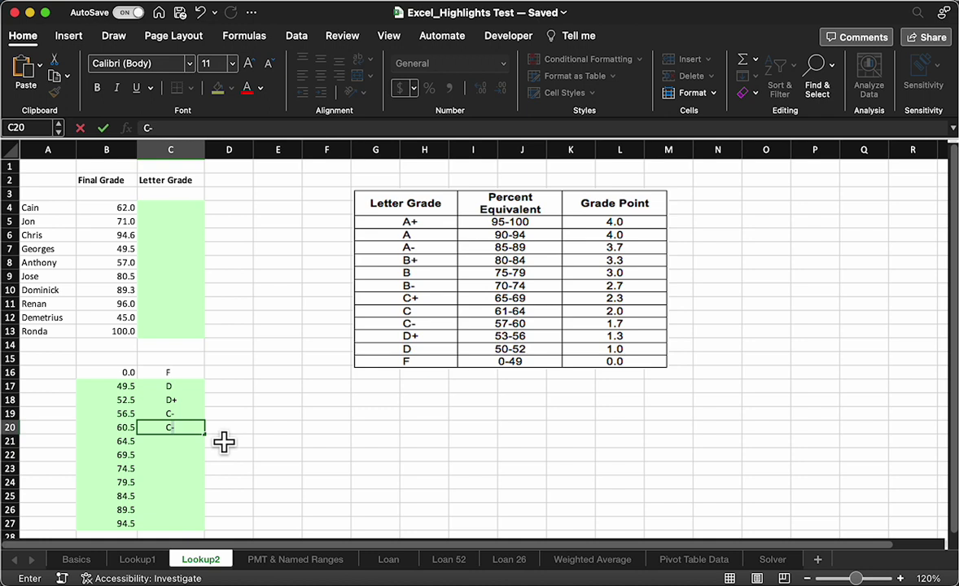
{"action": "key", "text": "BackSpace"}
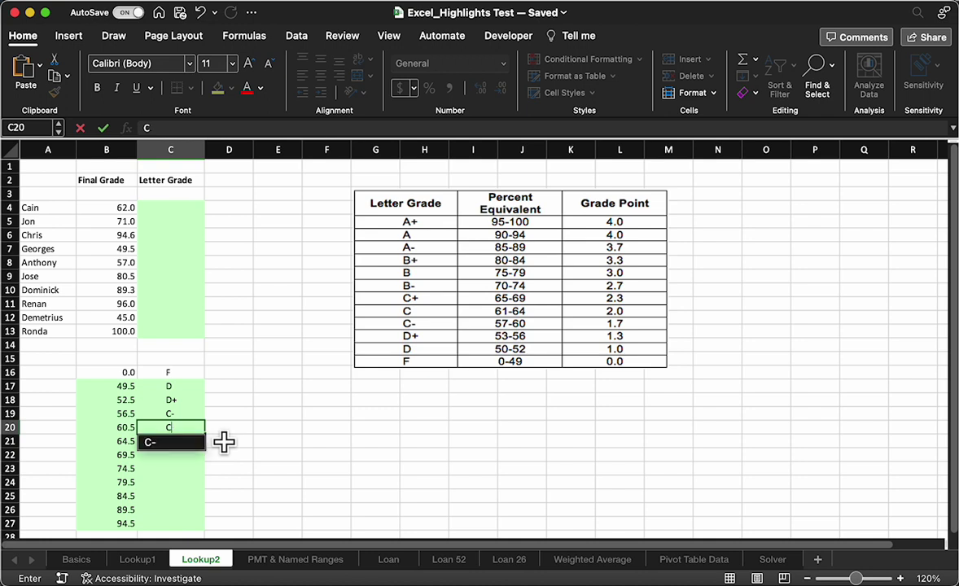
{"action": "key", "text": "Return"}
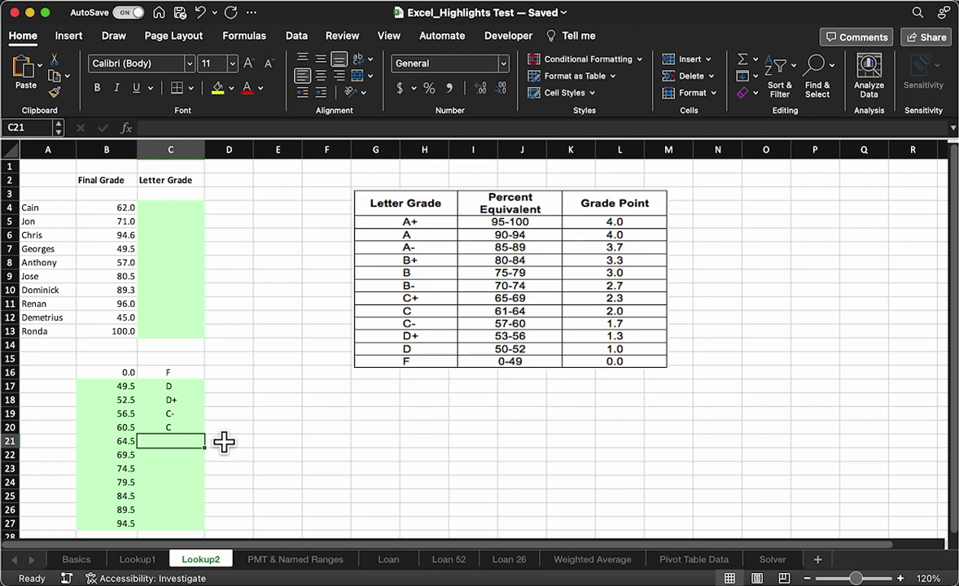
{"action": "type", "text": "C+"}
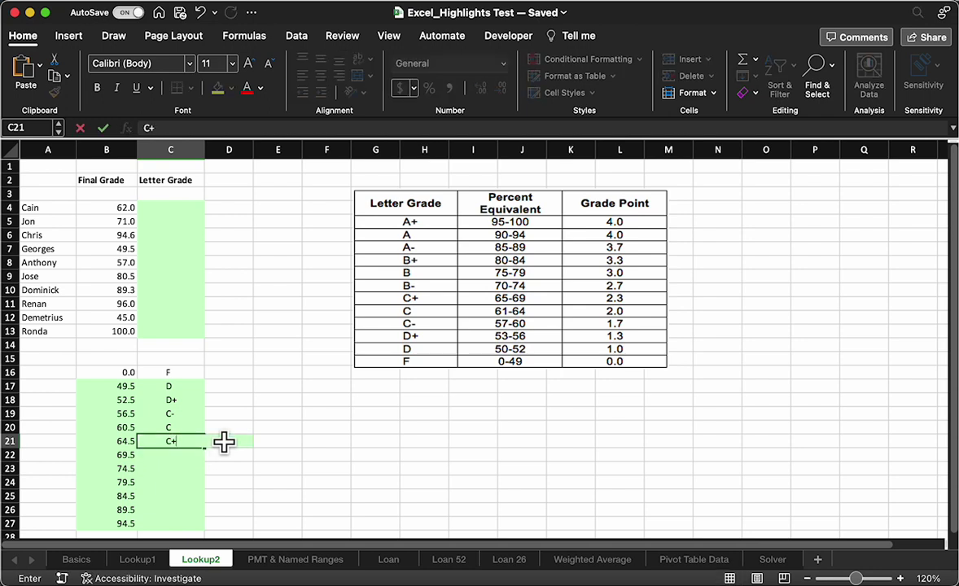
{"action": "key", "text": "Return"}
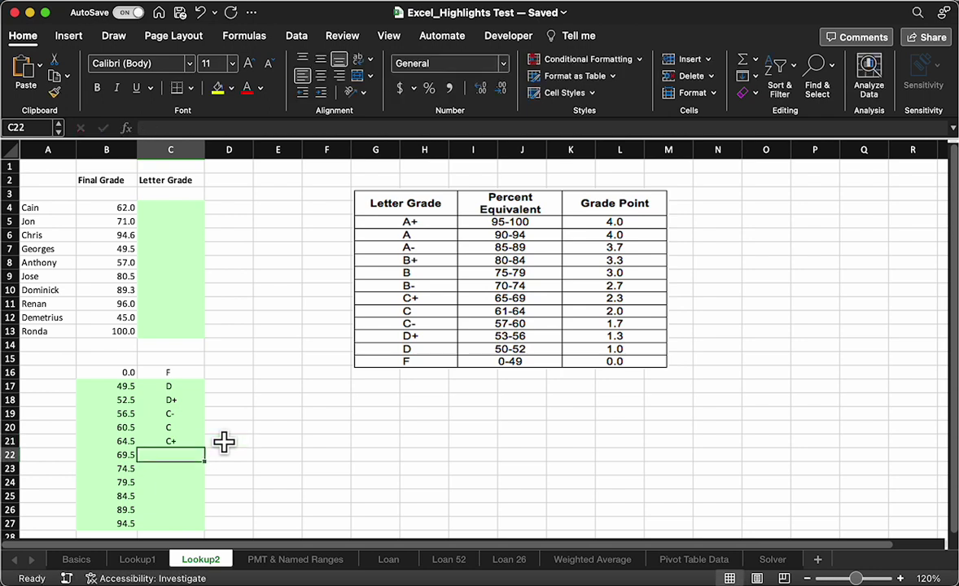
{"action": "type", "text": "B-"}
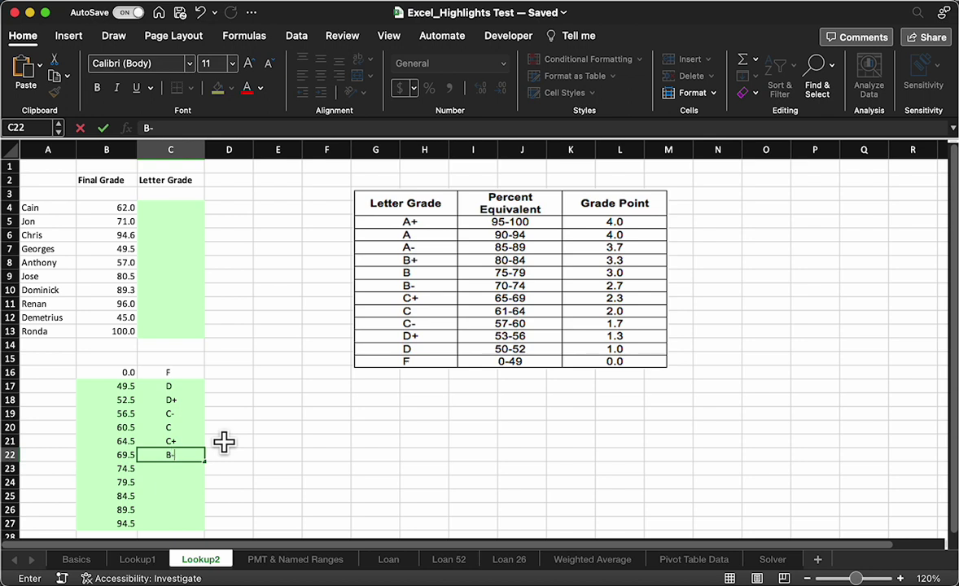
{"action": "key", "text": "Return"}
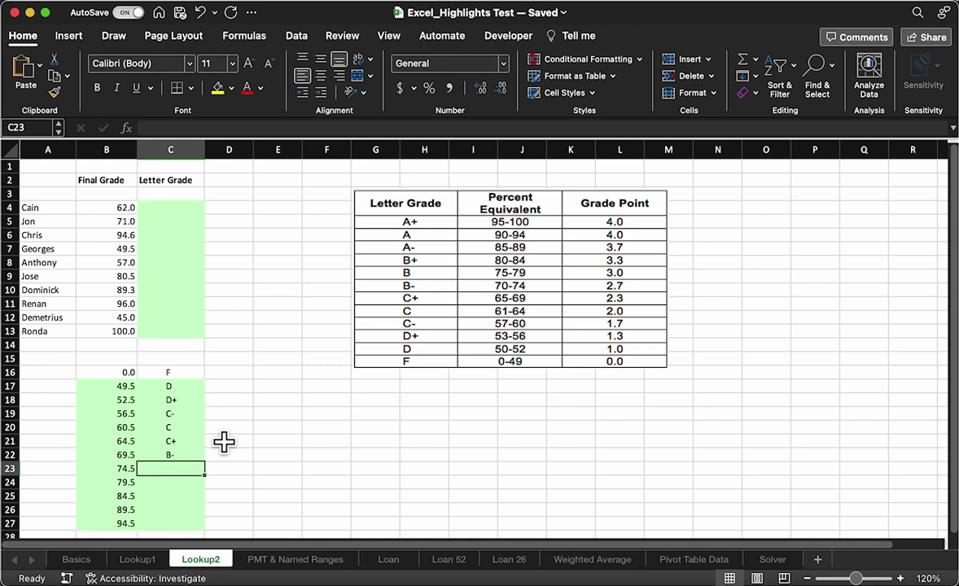
{"action": "type", "text": "B-"}
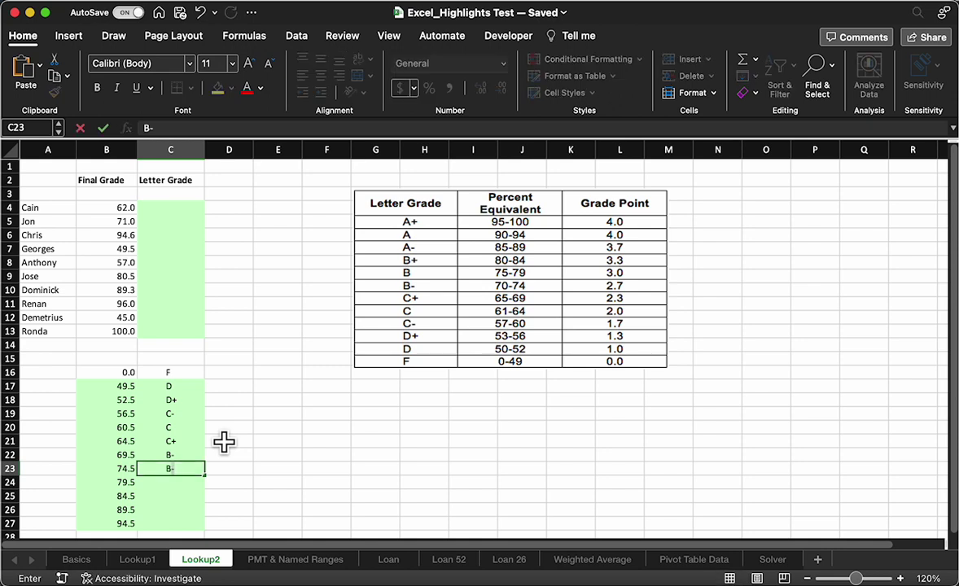
{"action": "key", "text": "BackSpace"}
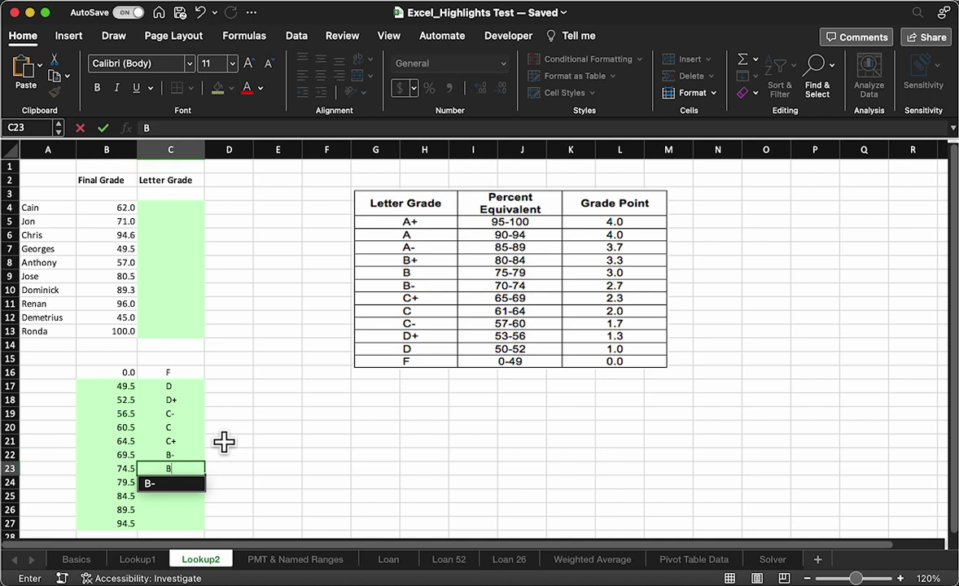
{"action": "key", "text": "Return"}
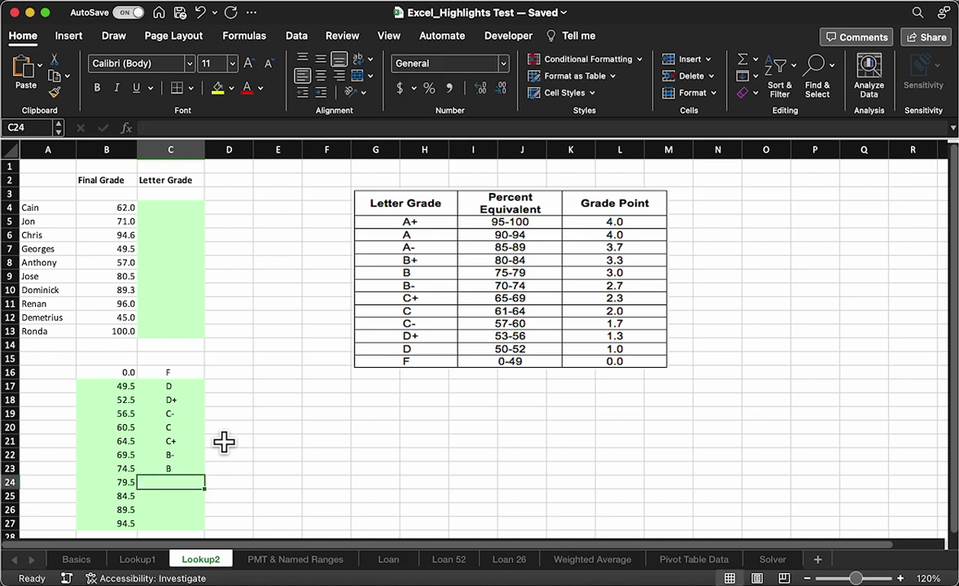
{"action": "left_click", "coordinate": [457, 1]}
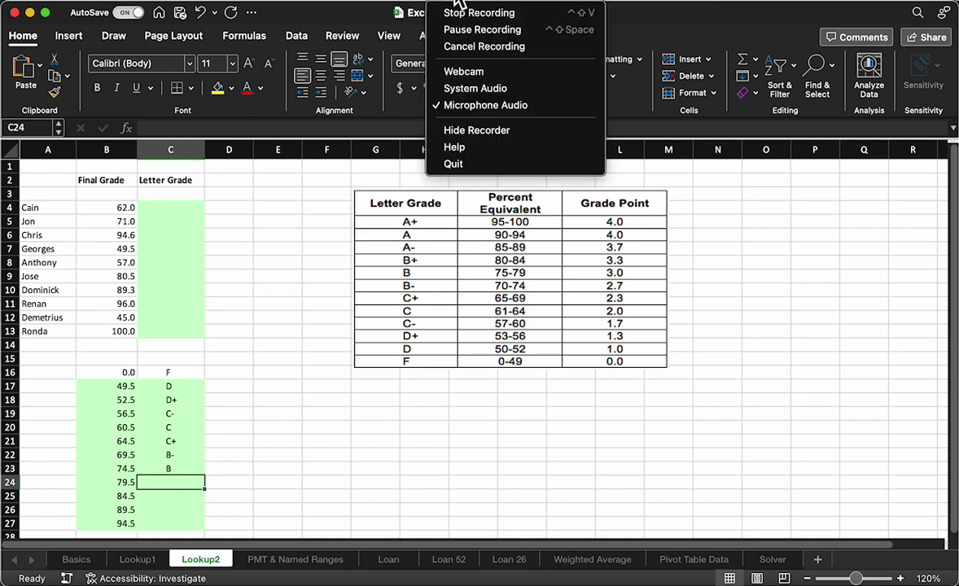
{"action": "left_click", "coordinate": [458, 29]}
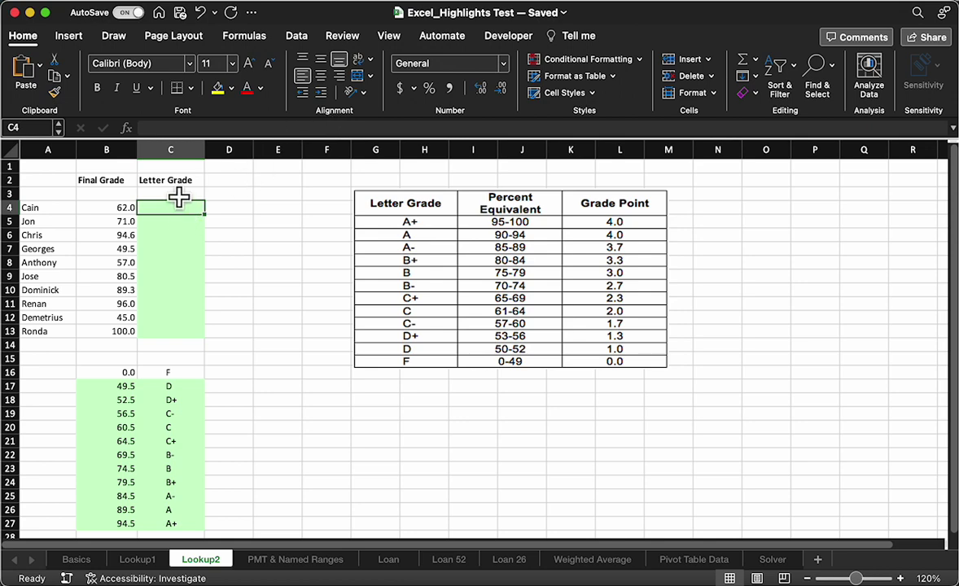
Insert an XLOOKUP function in cell C4 with the final grade in B4 as its lookup value
{"action": "left_click", "coordinate": [127, 127]}
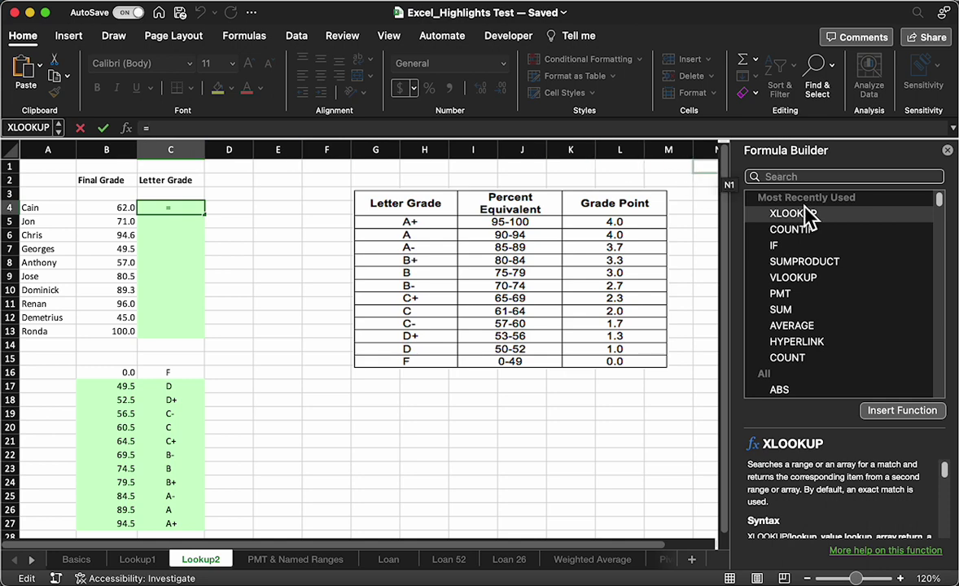
{"action": "double_click", "coordinate": [737, 213]}
{"action": "left_click", "coordinate": [803, 237]}
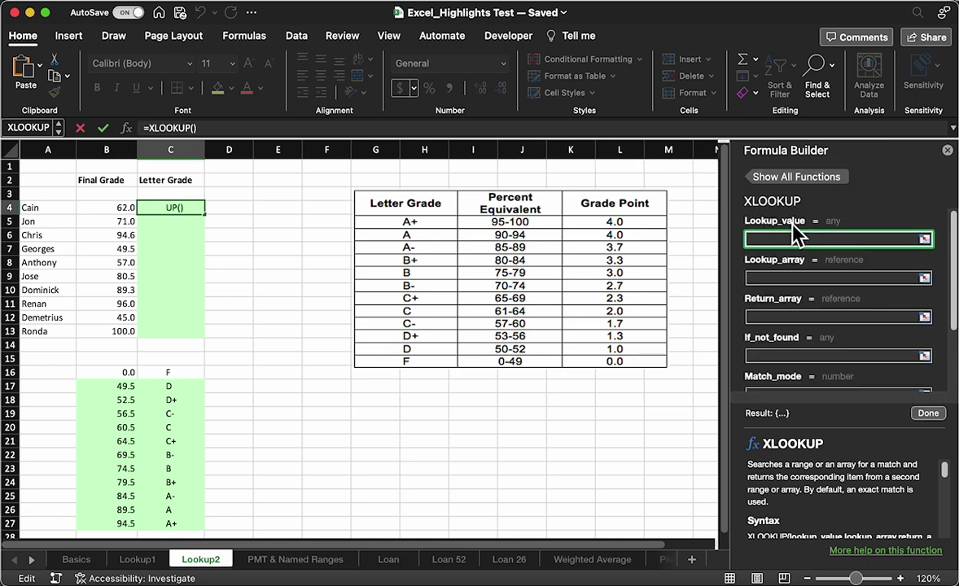
{"action": "left_click", "coordinate": [122, 211]}
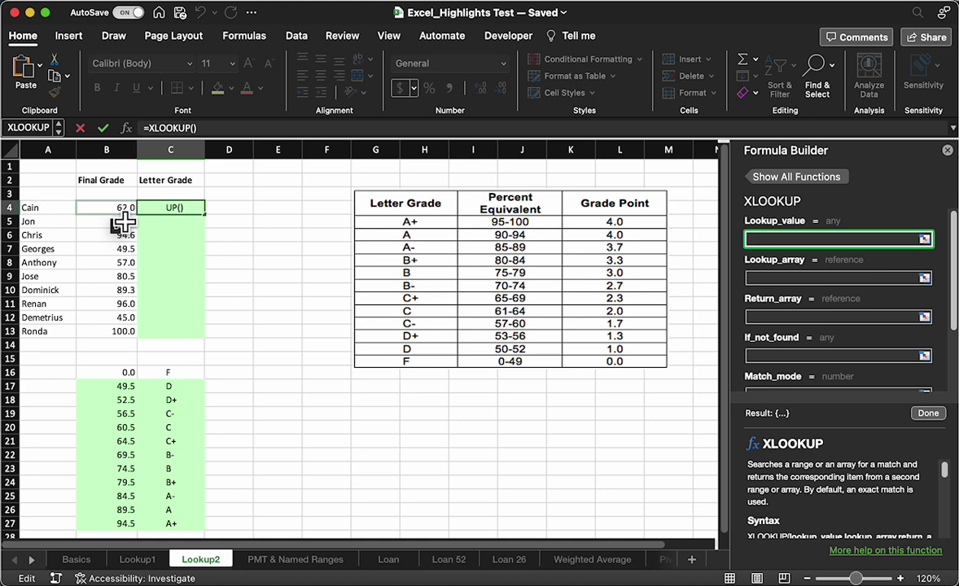
Set the XLOOKUP lookup array to $B$16:$B$27 and the return array to $C$16:$C$27, both as absolute references
{"action": "left_click", "coordinate": [761, 278]}
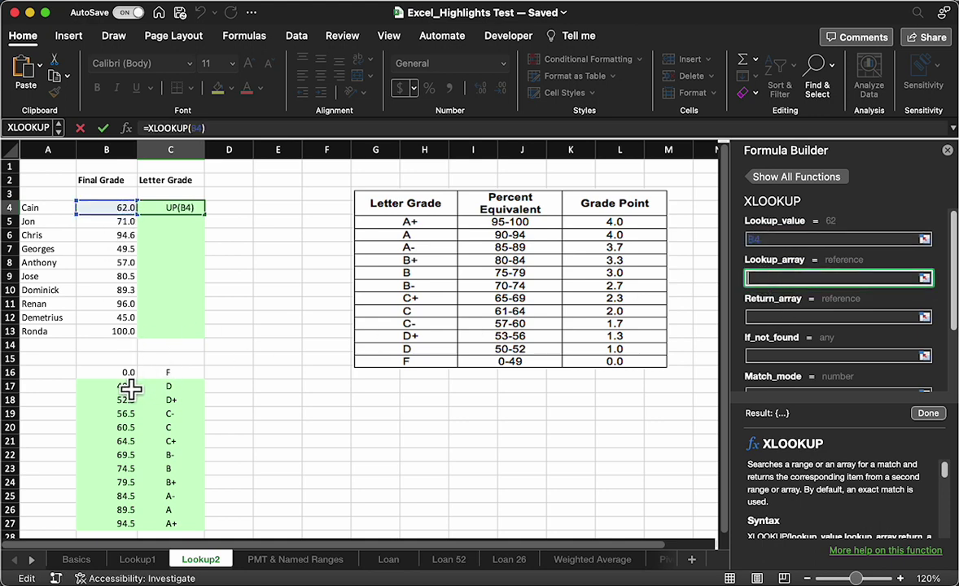
{"action": "left_click_drag", "start_coordinate": [124, 375], "coordinate": [135, 537]}
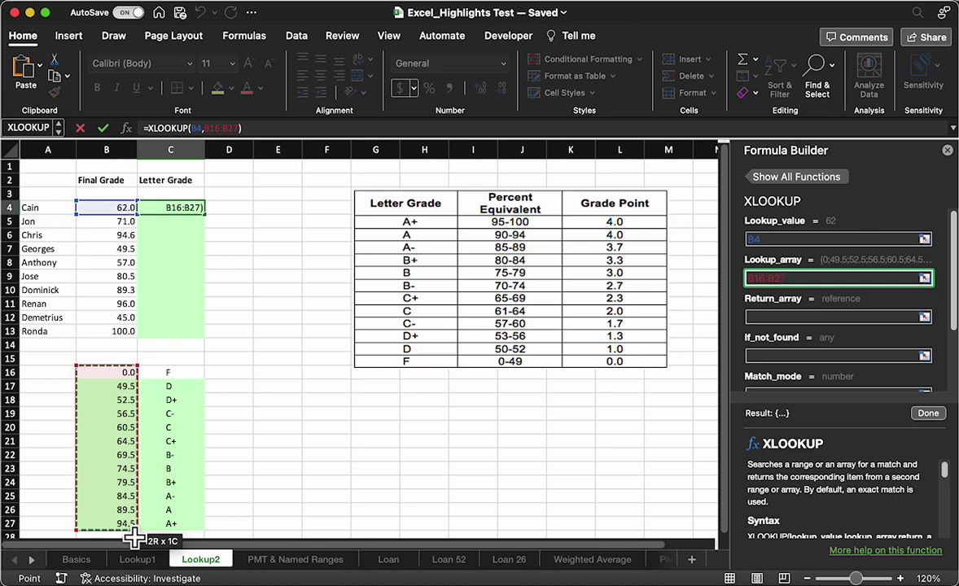
{"action": "key", "text": "super+t"}
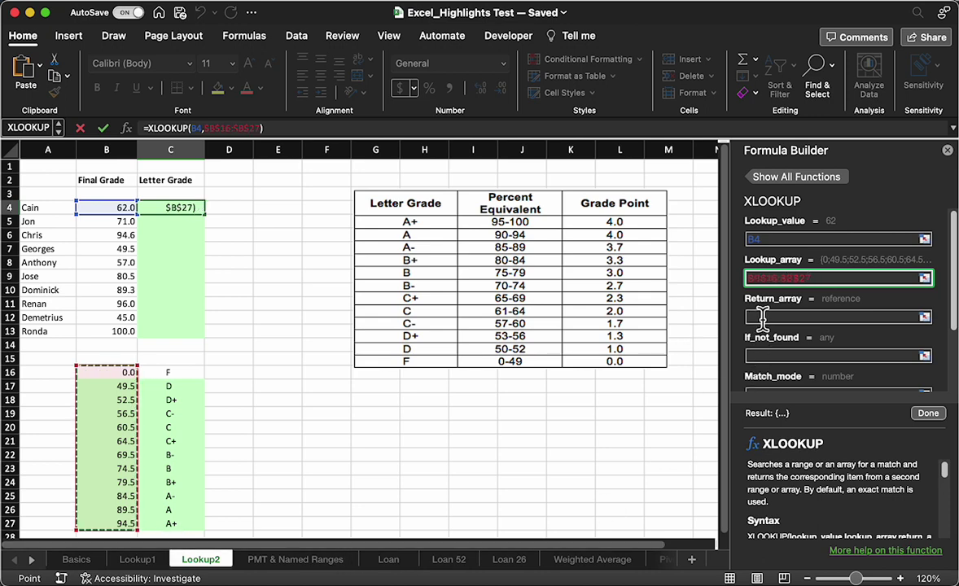
{"action": "key", "text": "Tab"}
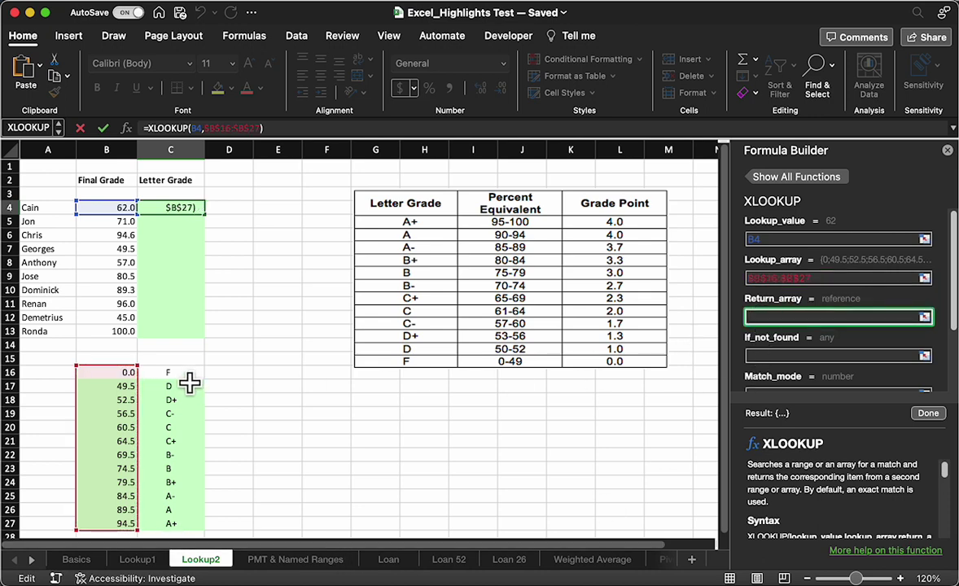
{"action": "left_click_drag", "start_coordinate": [189, 383], "coordinate": [203, 530]}
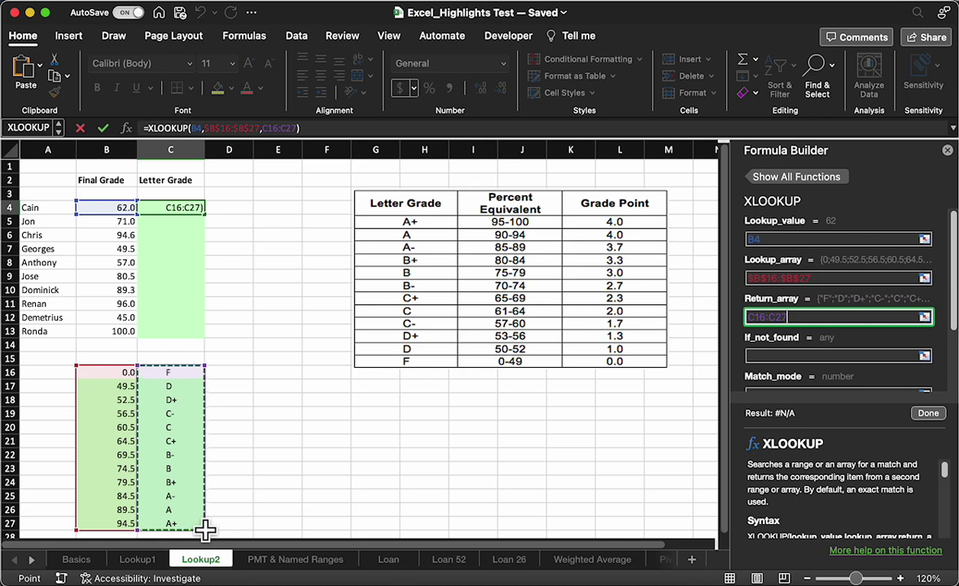
{"action": "key", "text": "F4"}
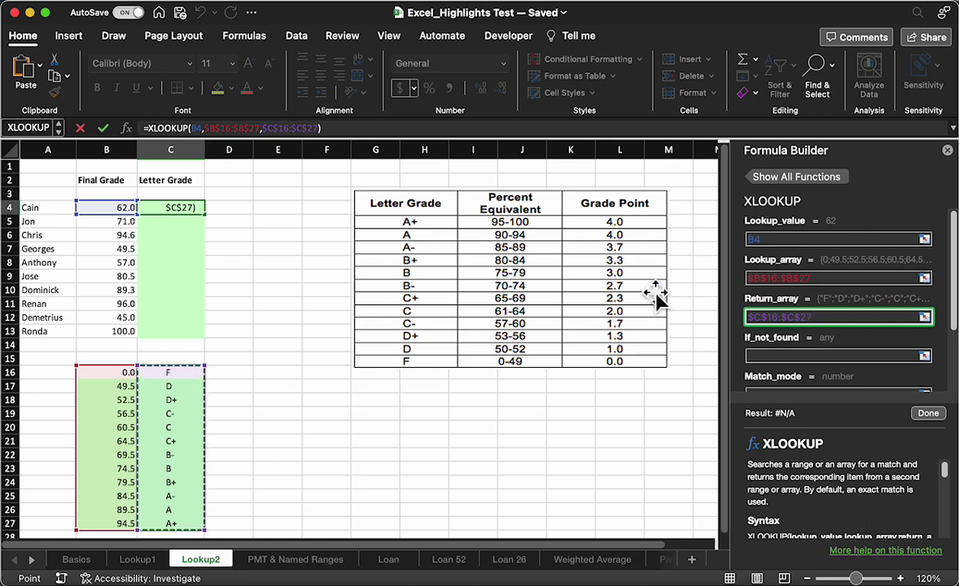
Set the XLOOKUP match mode to -1
{"action": "scroll", "coordinate": [824, 367], "scroll_direction": "down", "scroll_amount": 1}
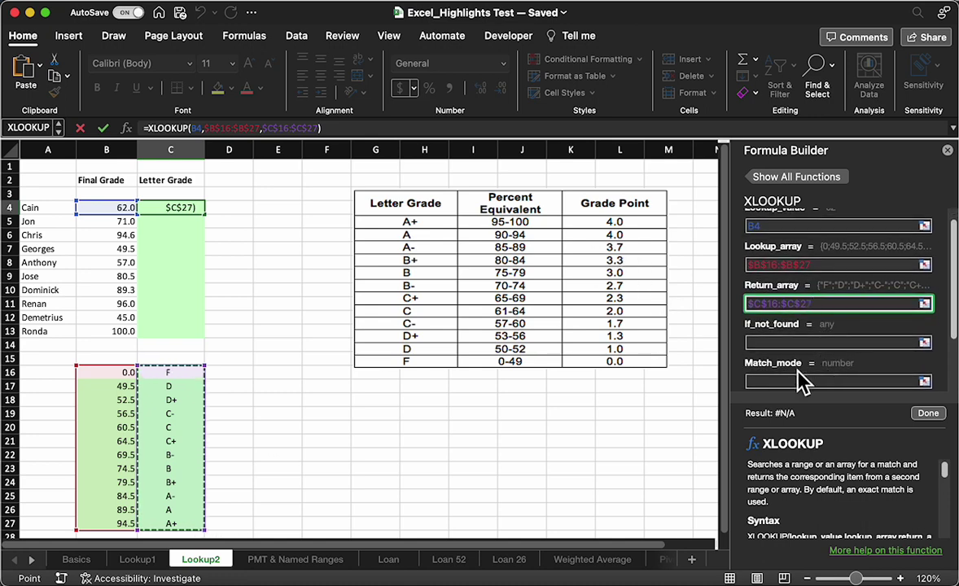
{"action": "left_click", "coordinate": [794, 382]}
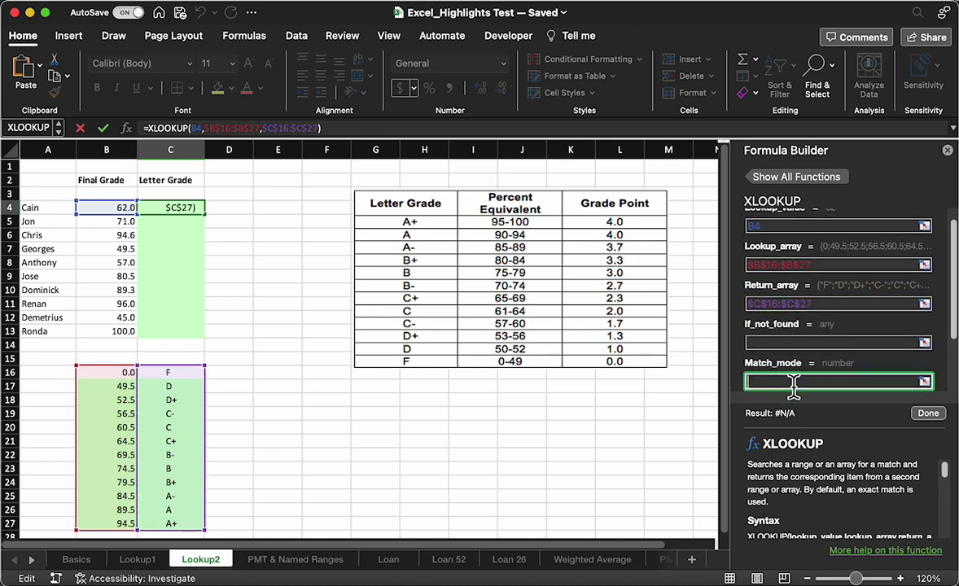
{"action": "type", "text": "-1"}
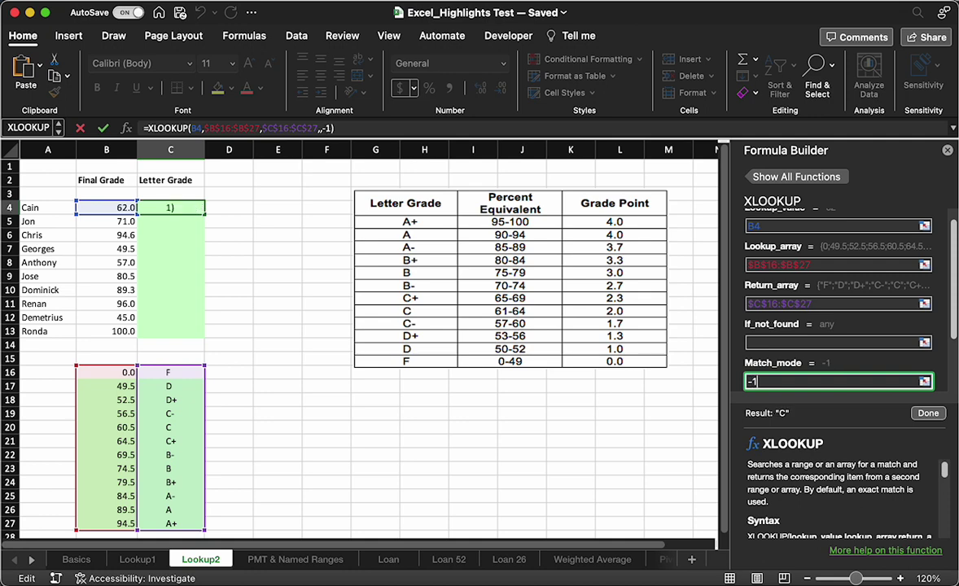